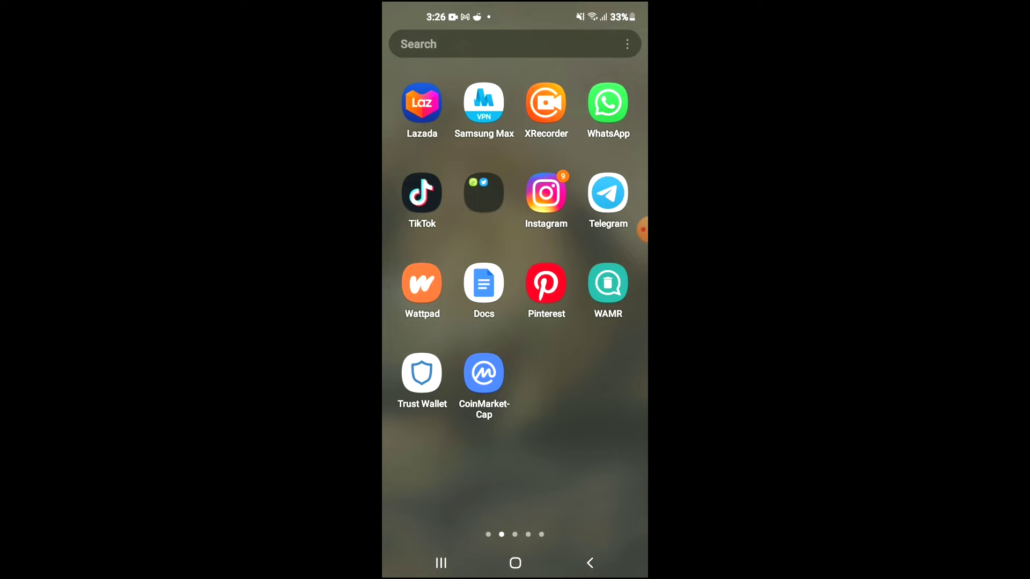
Launch Trust Wallet and open the BNB coin page showing a 0 BNB balance.
left_click(422, 373)
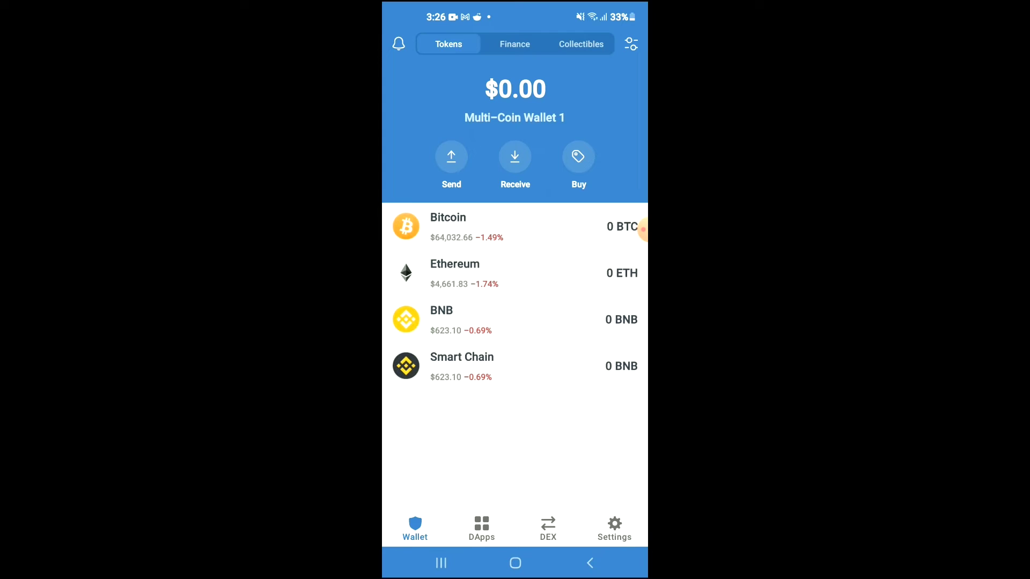
left_click(482, 319)
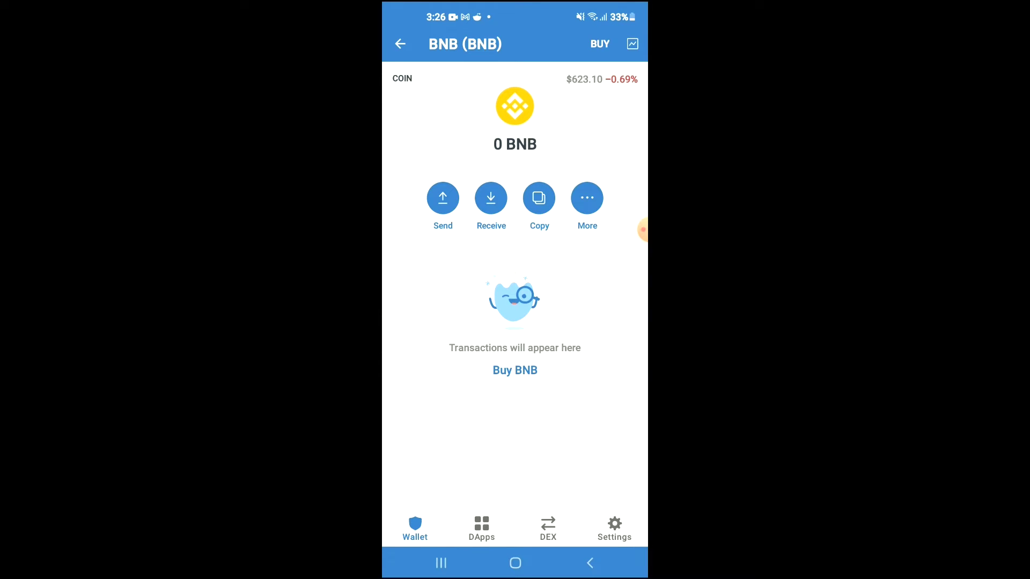
Return to the GFloki page in CoinMarketCap and copy its BEP20 contract address.
left_click(442, 564)
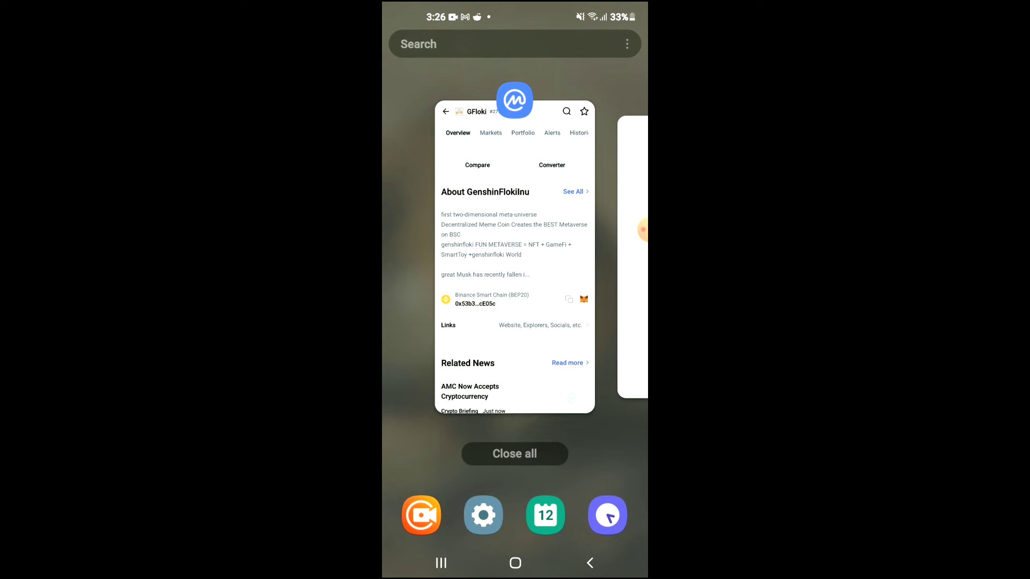
left_click(515, 258)
scroll(515, 322, "up", 2)
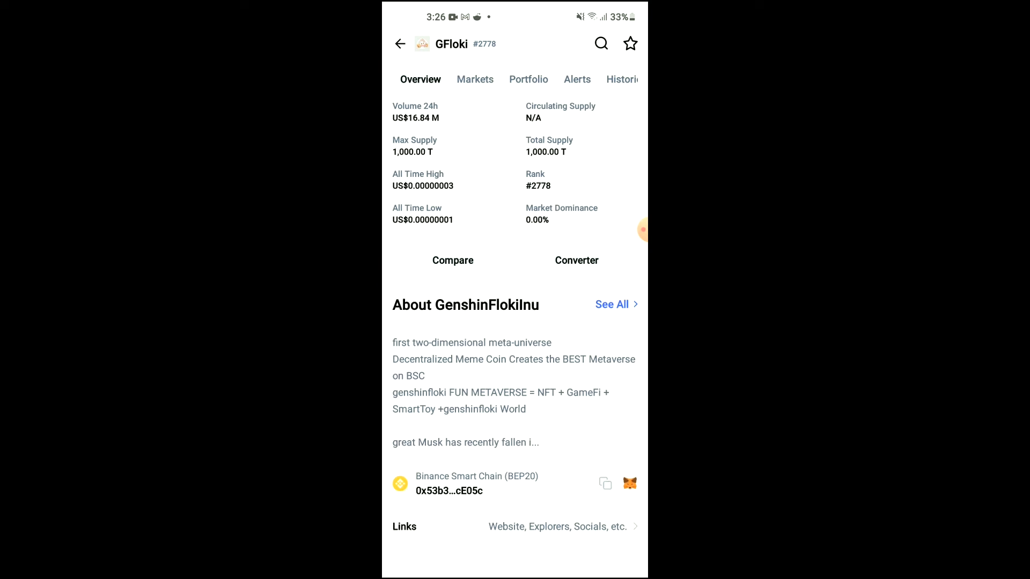
scroll(515, 323, "up", 5)
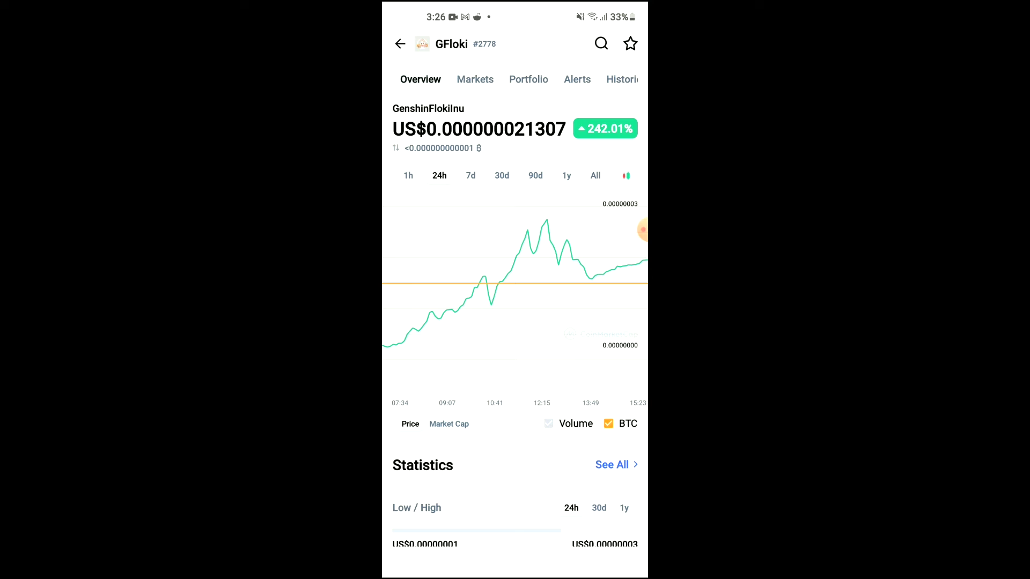
scroll(515, 321, "down", 1)
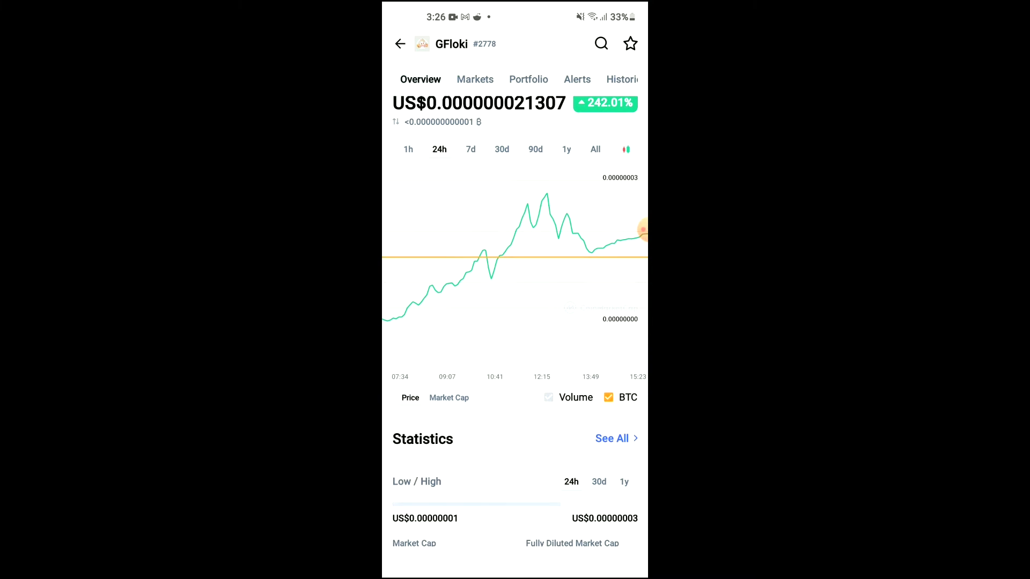
scroll(516, 322, "down", 3)
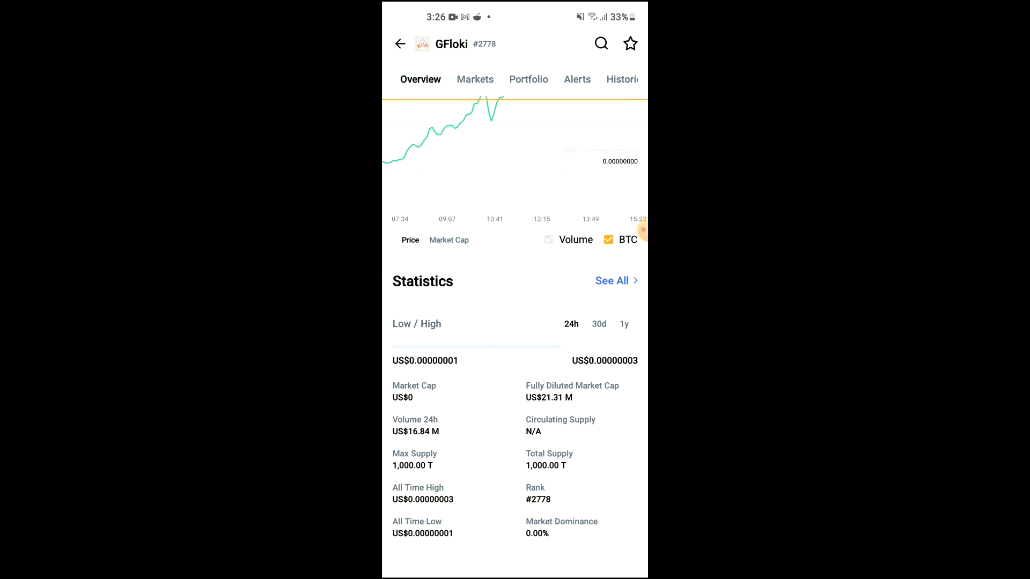
scroll(515, 321, "down", 3)
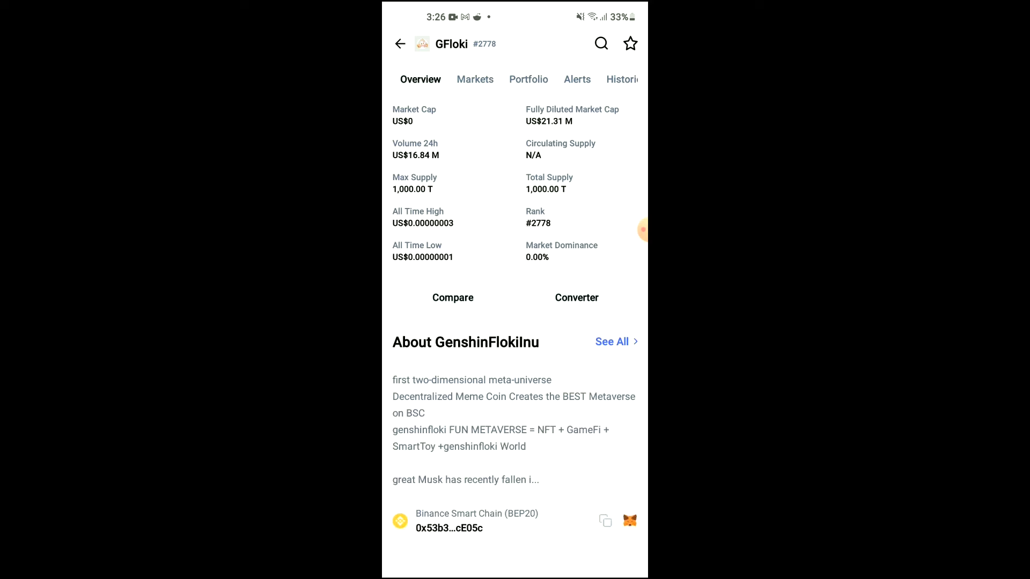
scroll(515, 323, "down", 3)
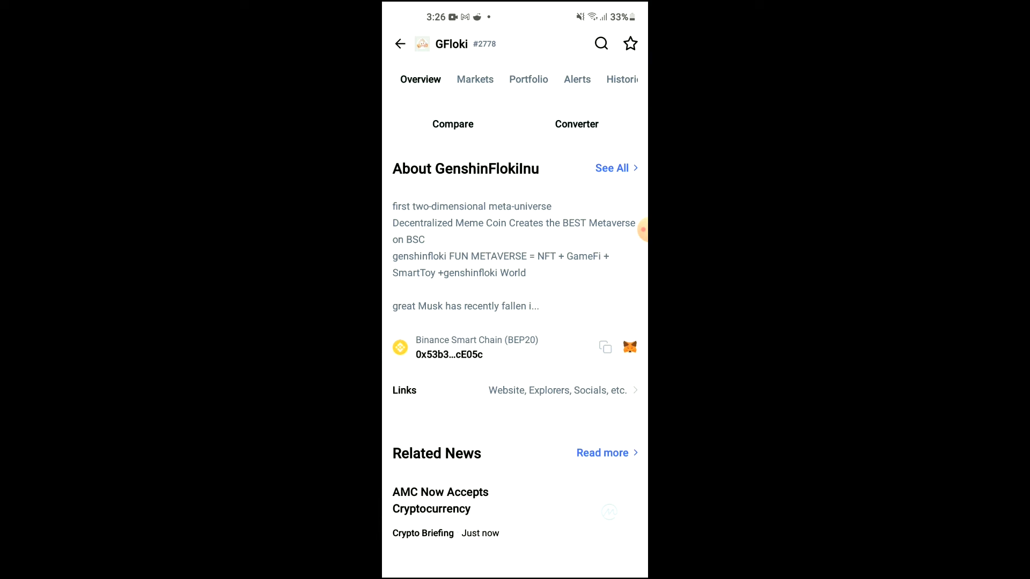
left_click(606, 346)
Switch back to Trust Wallet and launch PancakeSwap from the DApps browser.
left_click(442, 564)
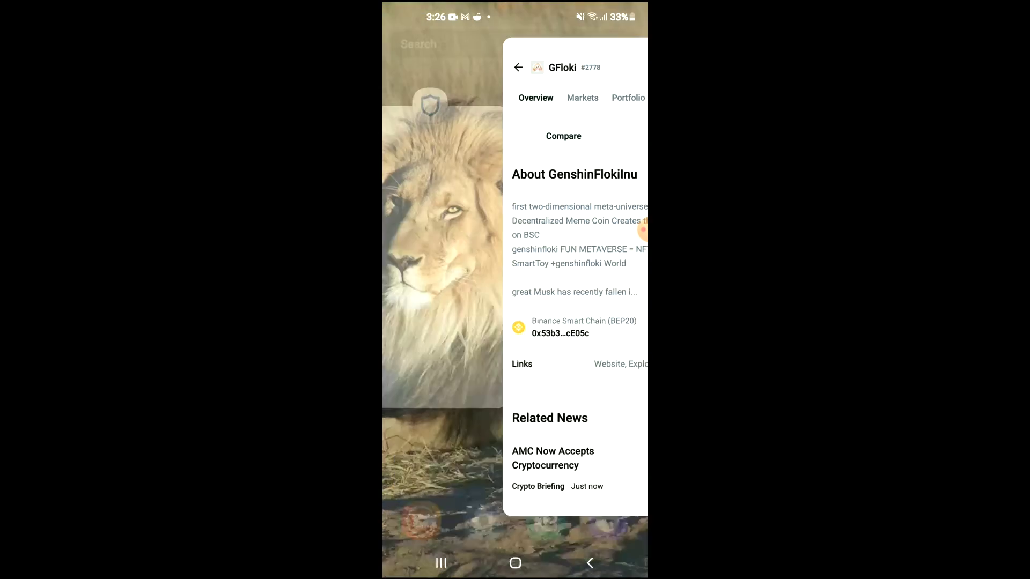
left_click(515, 258)
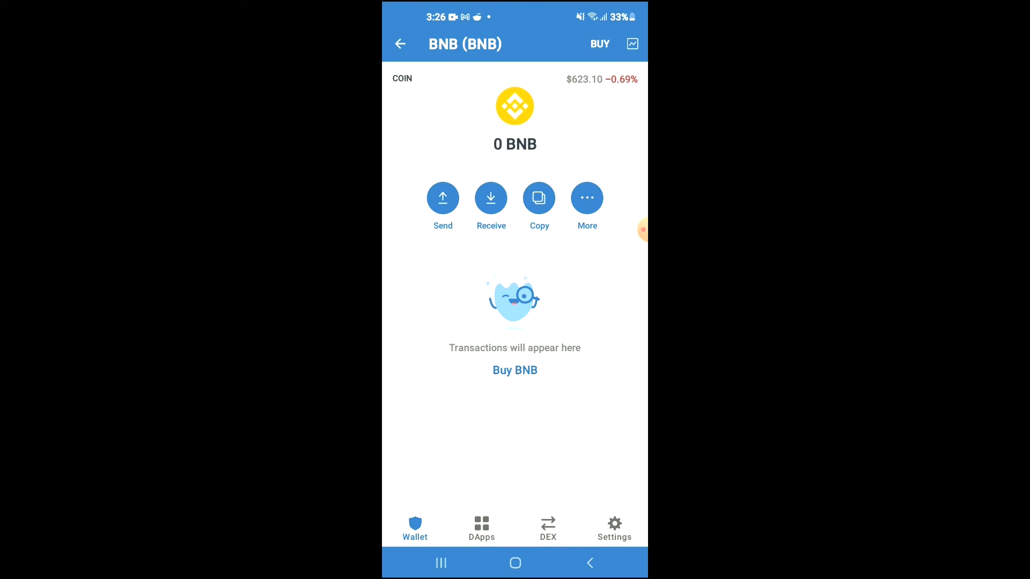
left_click(482, 528)
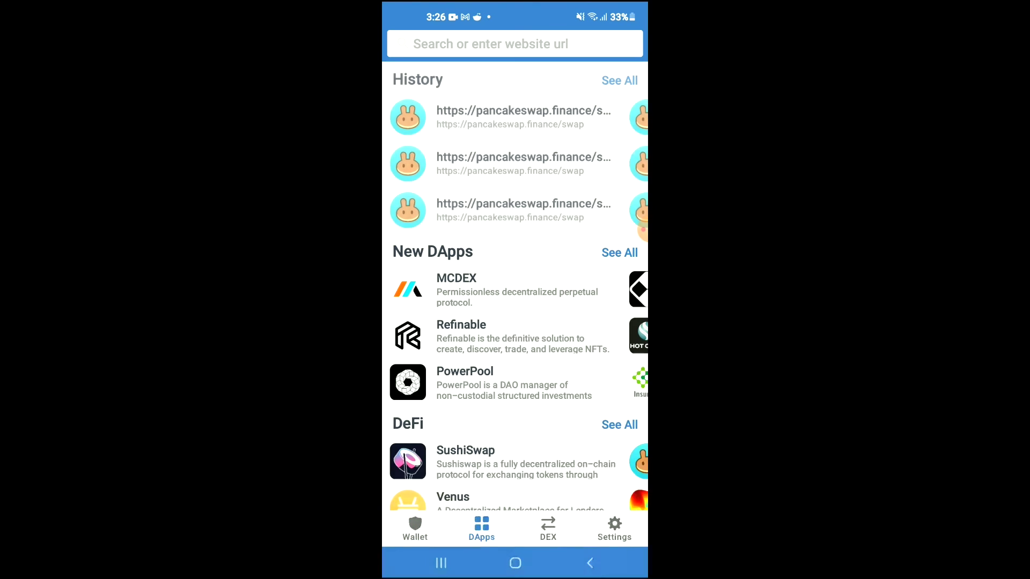
scroll(515, 323, "down", 2)
scroll(515, 322, "down", 2)
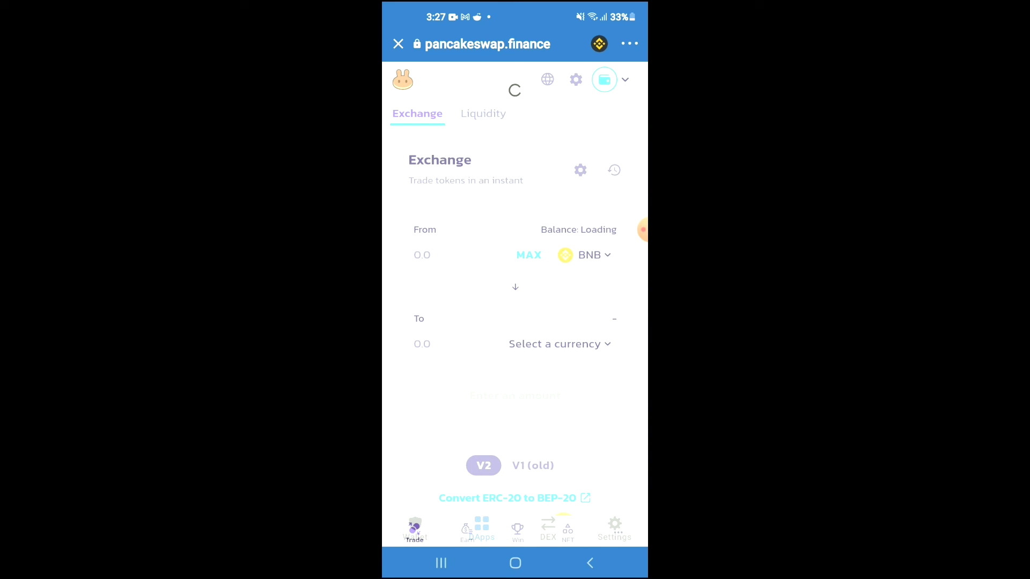
Paste the GFloki contract address into the To token search to find GenshinFloki.
left_click(559, 344)
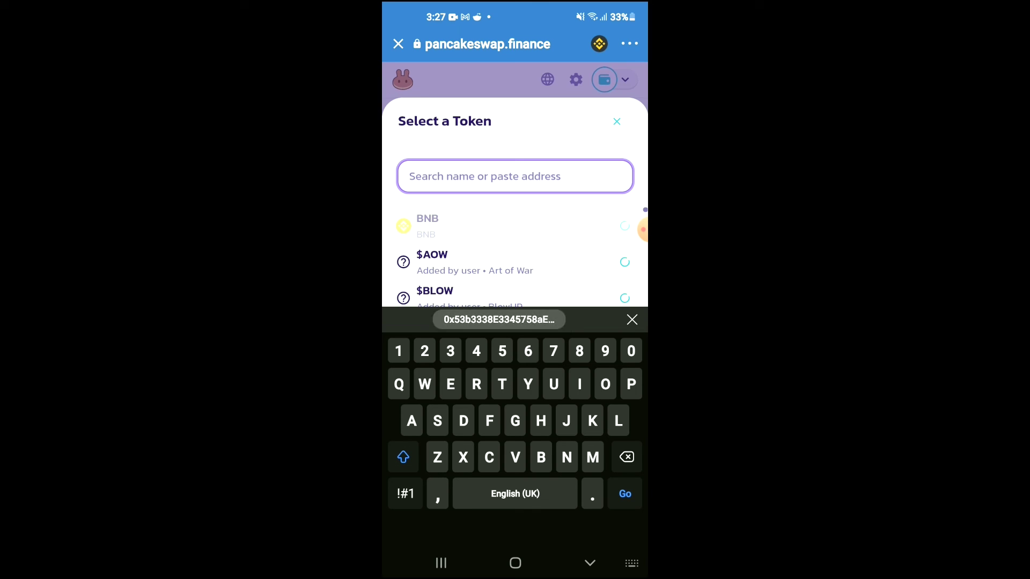
key("ctrl+v")
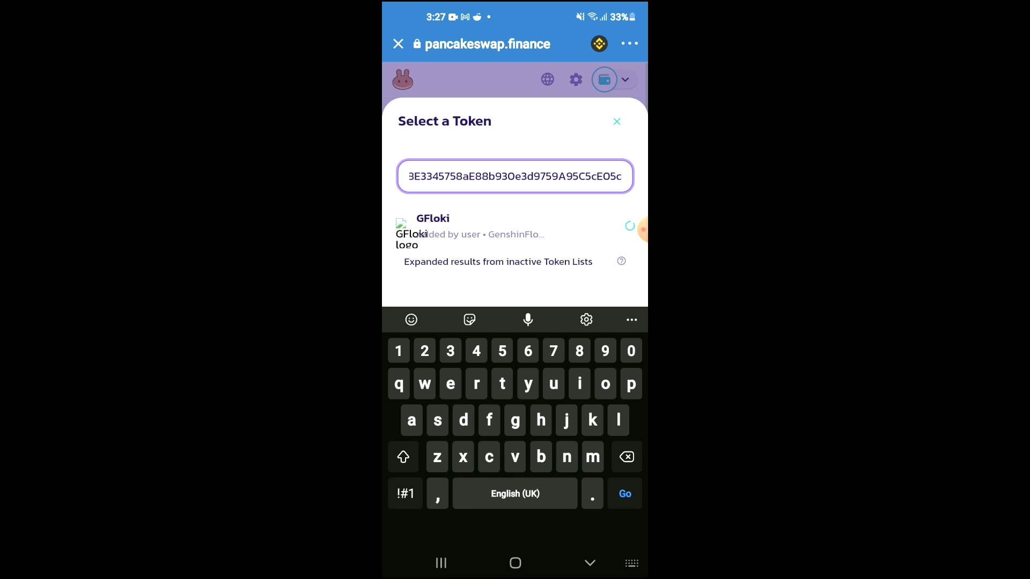
Choose GFloki from the search results as the receiving token, with BNB as the source.
left_click(451, 226)
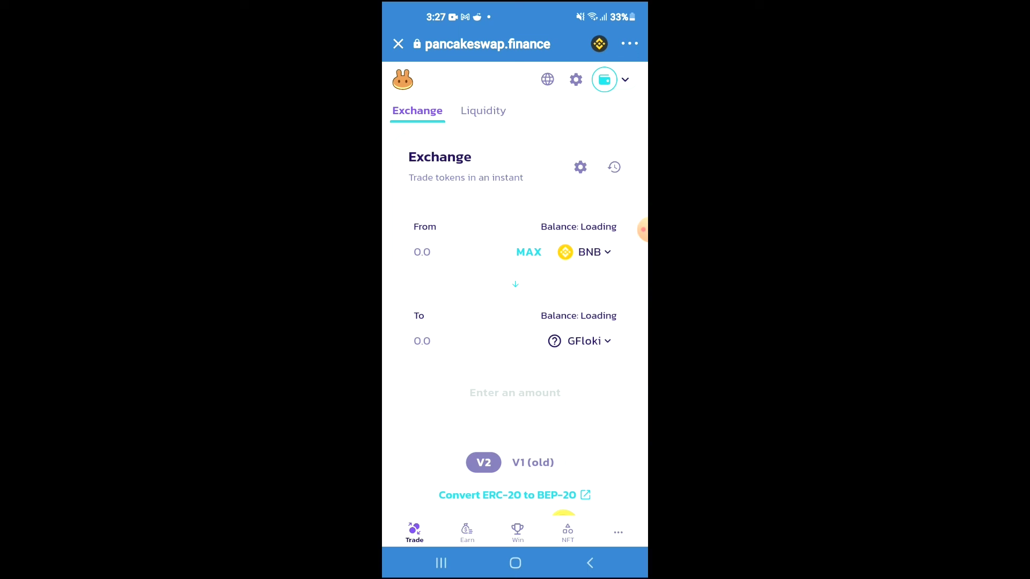
left_click(643, 229)
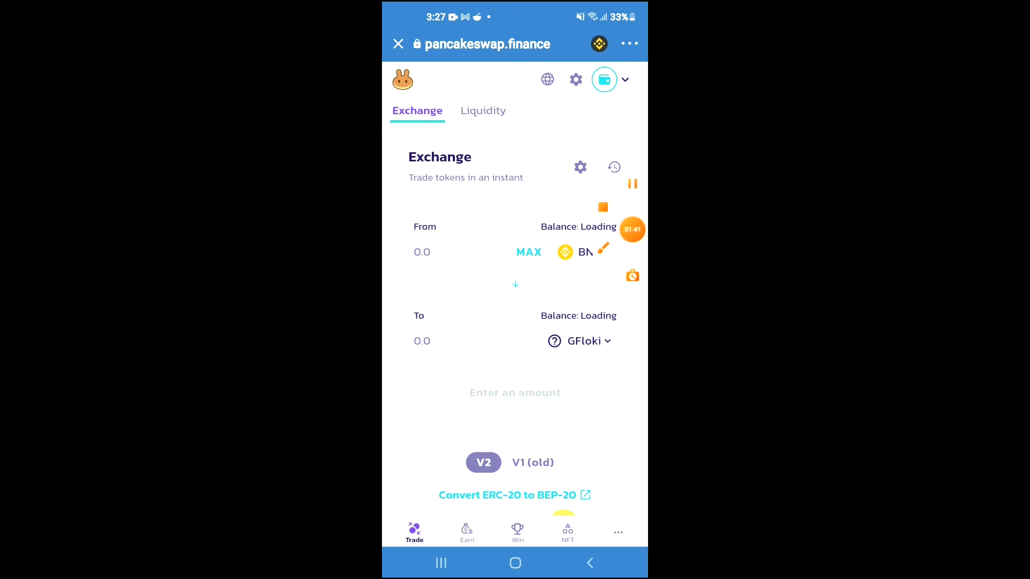